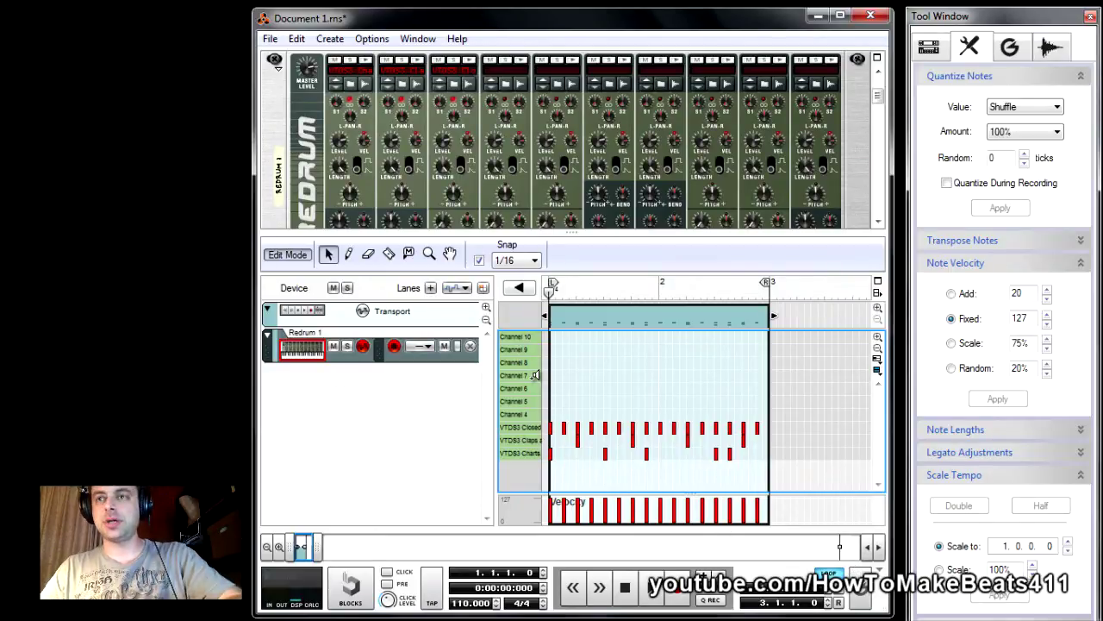
Play the Redrum beat from the song start, stop it, then show the ReGroove Mixer
{"action": "key", "text": "space"}
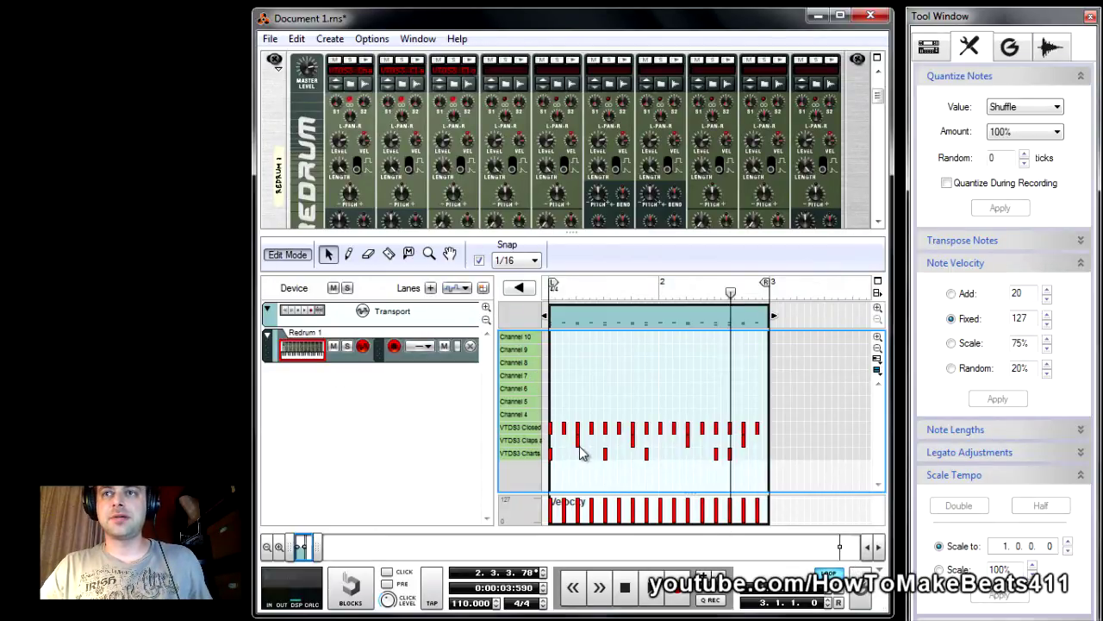
{"action": "left_click", "coordinate": [552, 292]}
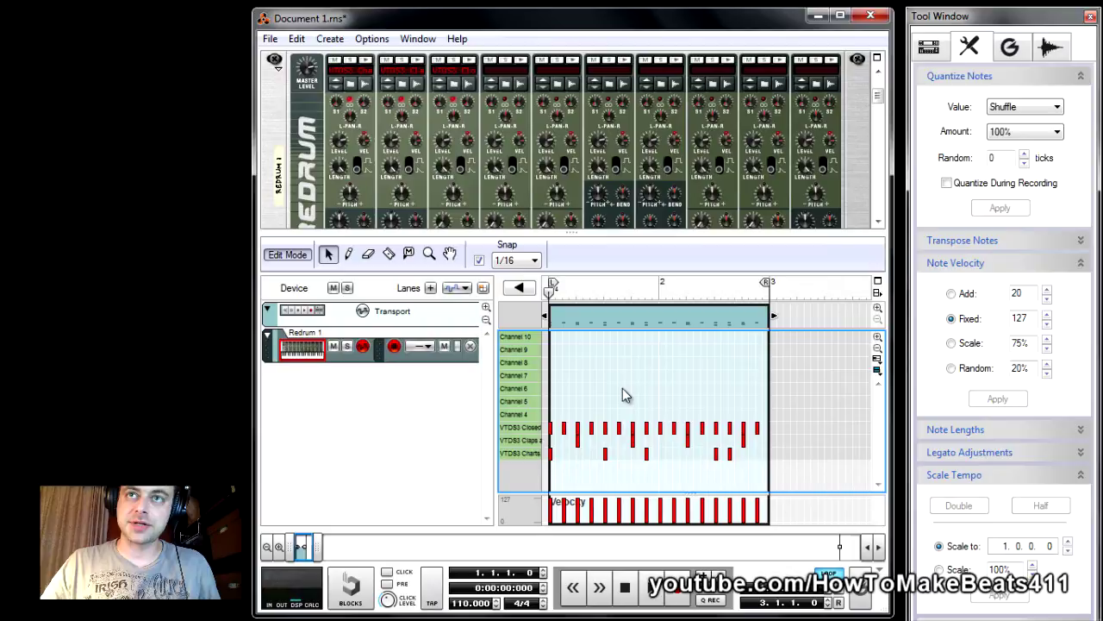
{"action": "key", "text": "space"}
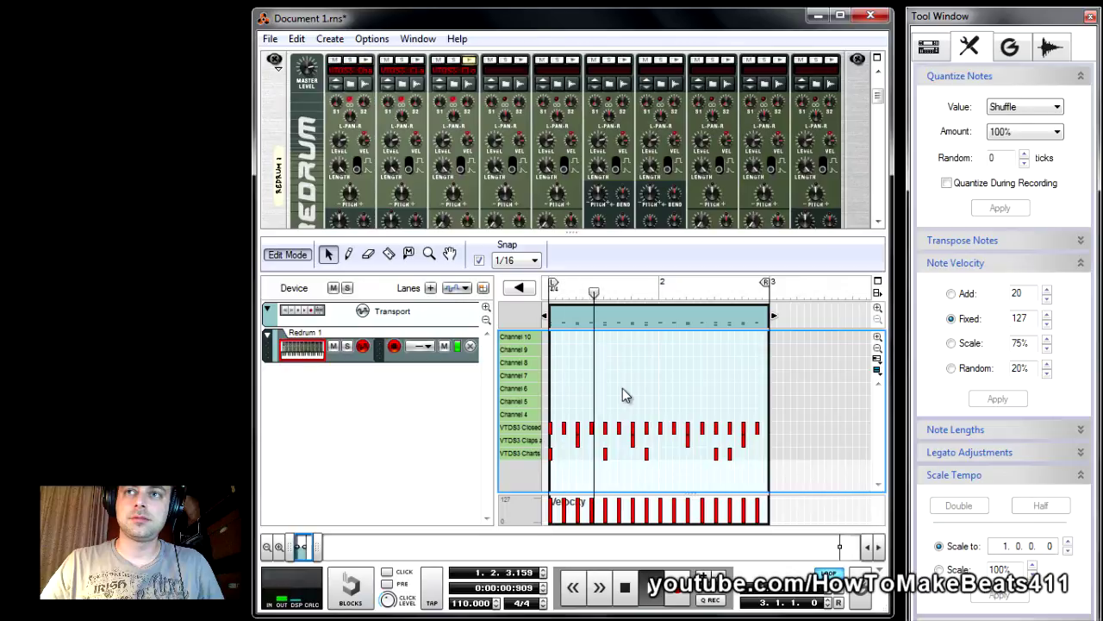
{"action": "key", "text": "space"}
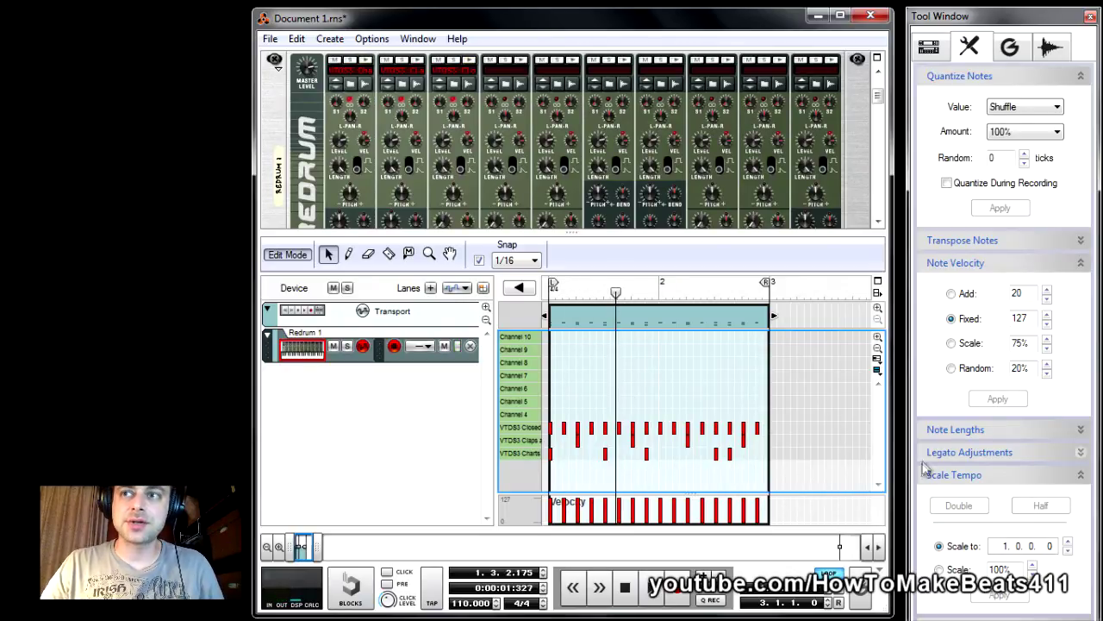
{"action": "left_click", "coordinate": [862, 592]}
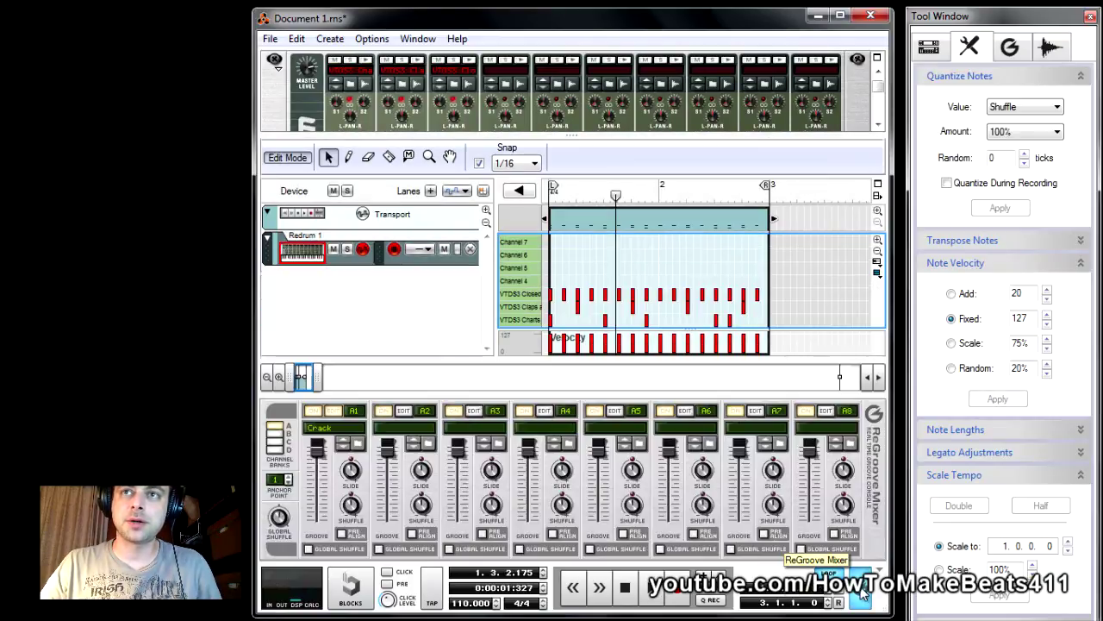
{"action": "left_click", "coordinate": [360, 450]}
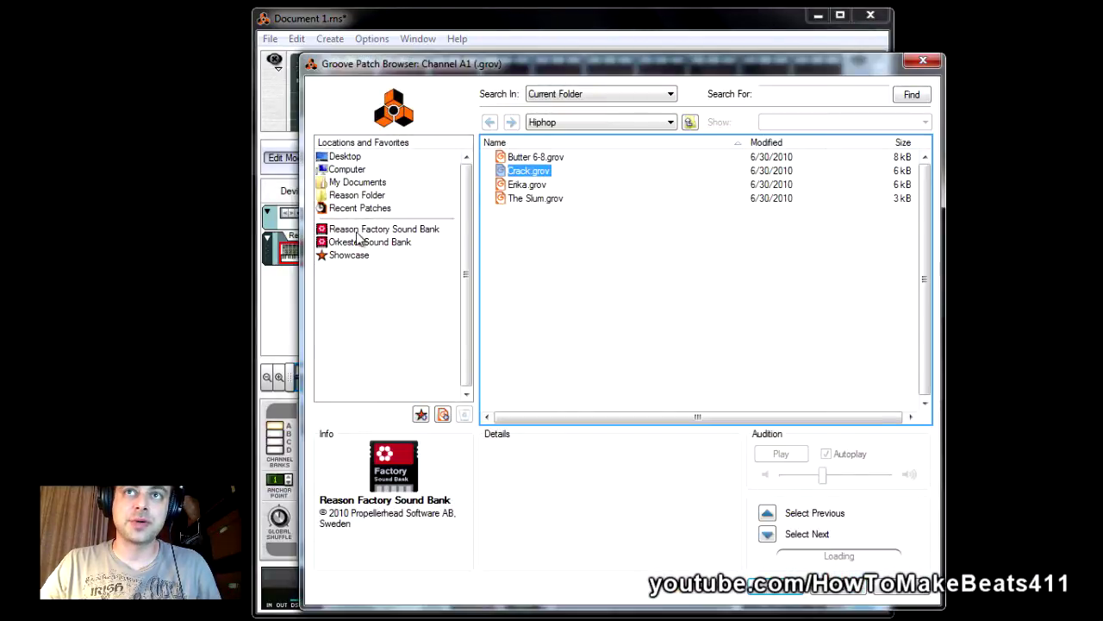
{"action": "left_click", "coordinate": [357, 229]}
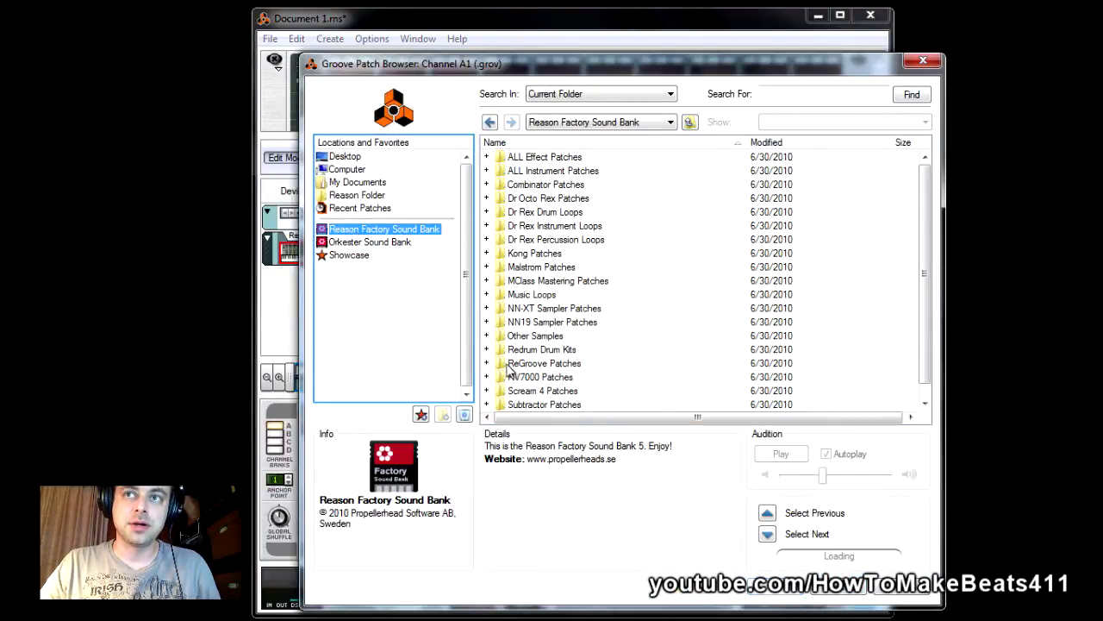
{"action": "double_click", "coordinate": [536, 365]}
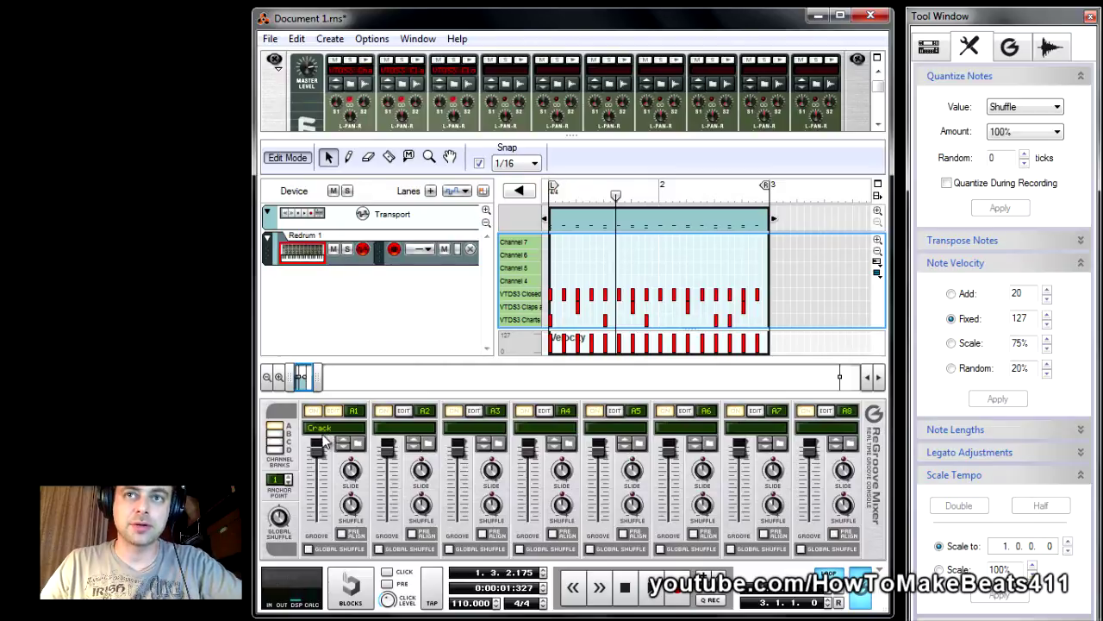
Rewind to the song start and assign the Redrum track to enabled groove channel A1
{"action": "left_click_drag", "start_coordinate": [617, 197], "coordinate": [549, 195]}
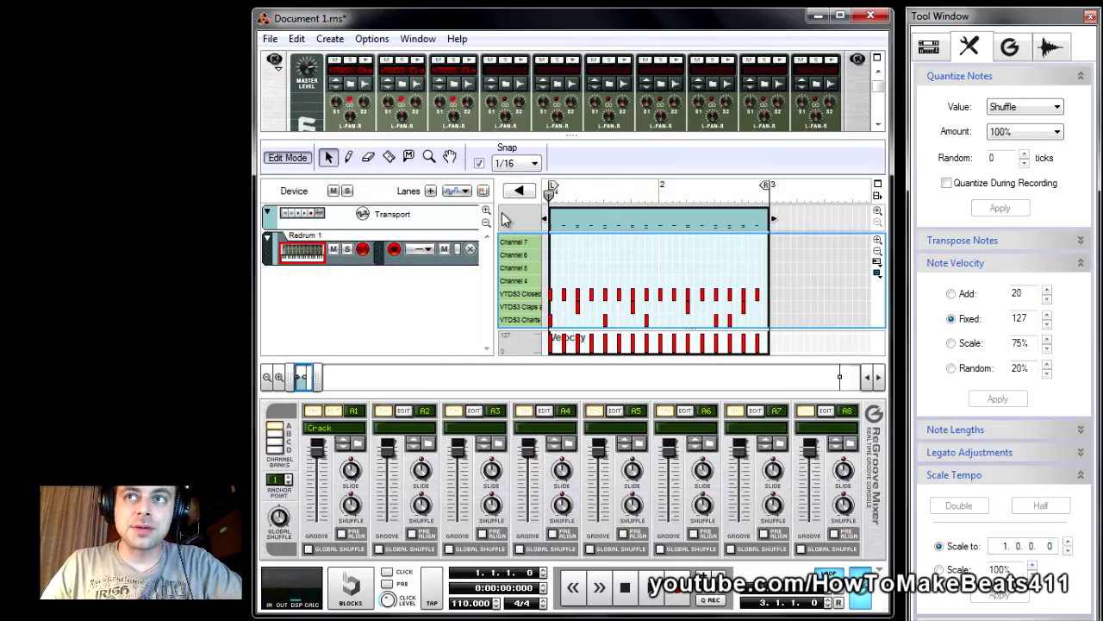
{"action": "left_click", "coordinate": [423, 250]}
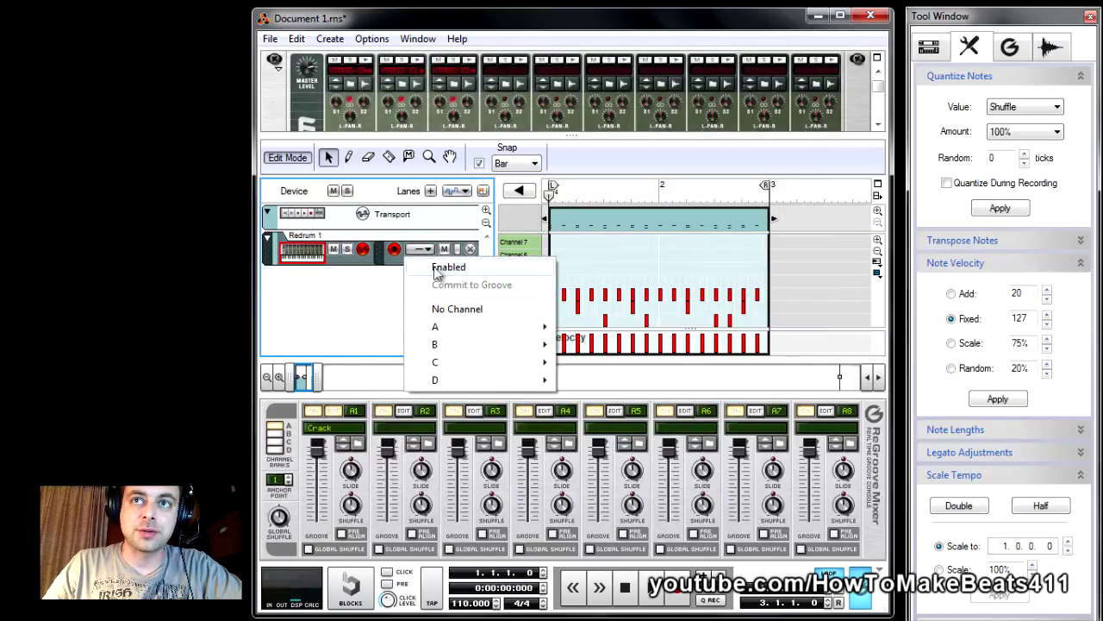
{"action": "mouse_move", "coordinate": [555, 333]}
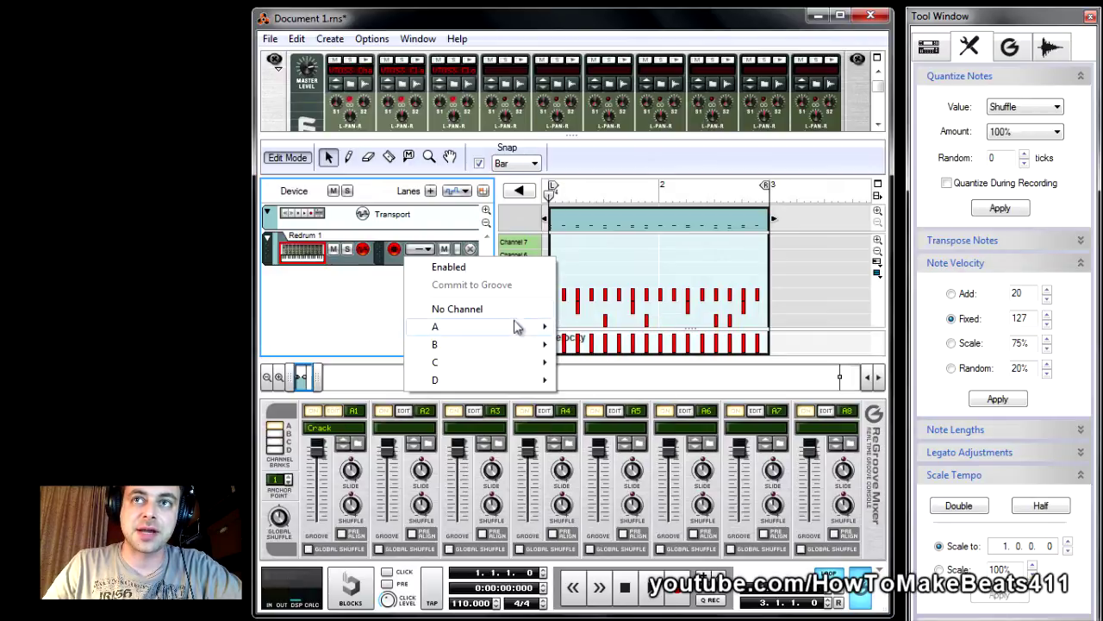
{"action": "left_click", "coordinate": [450, 269]}
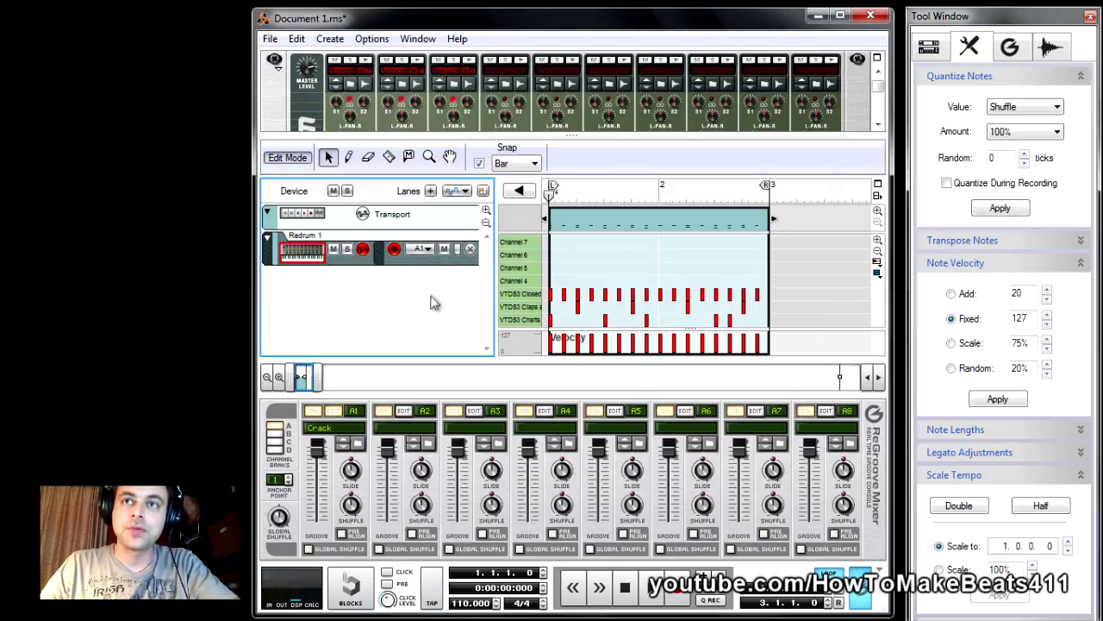
{"action": "left_click", "coordinate": [440, 299]}
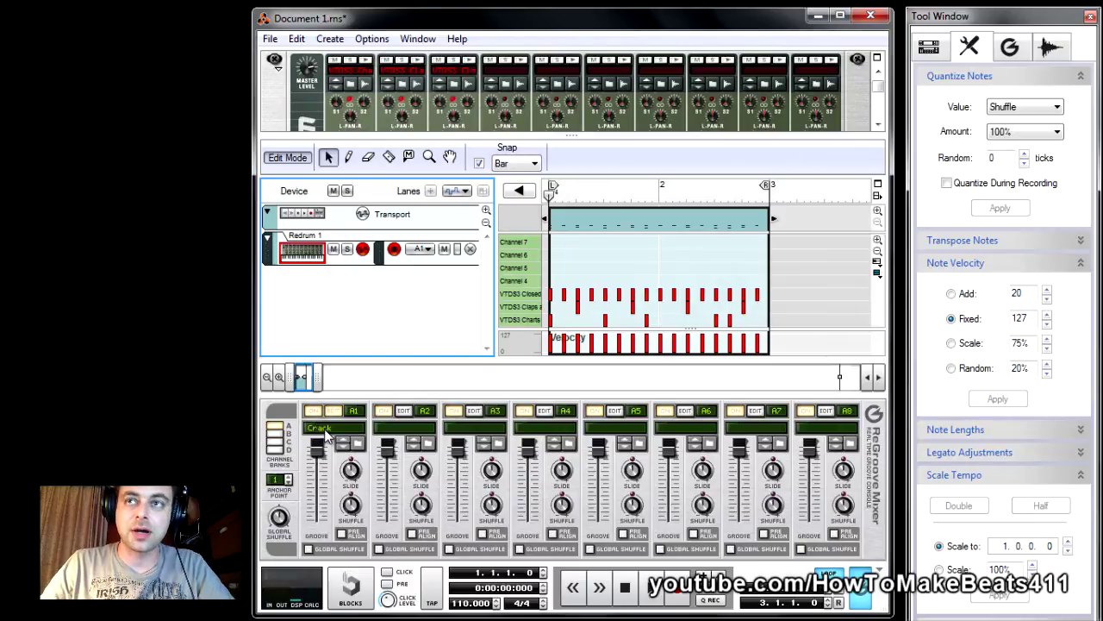
Play the beat while toggling channel A1's Crack groove on and off, leaving it on
{"action": "key", "text": "space"}
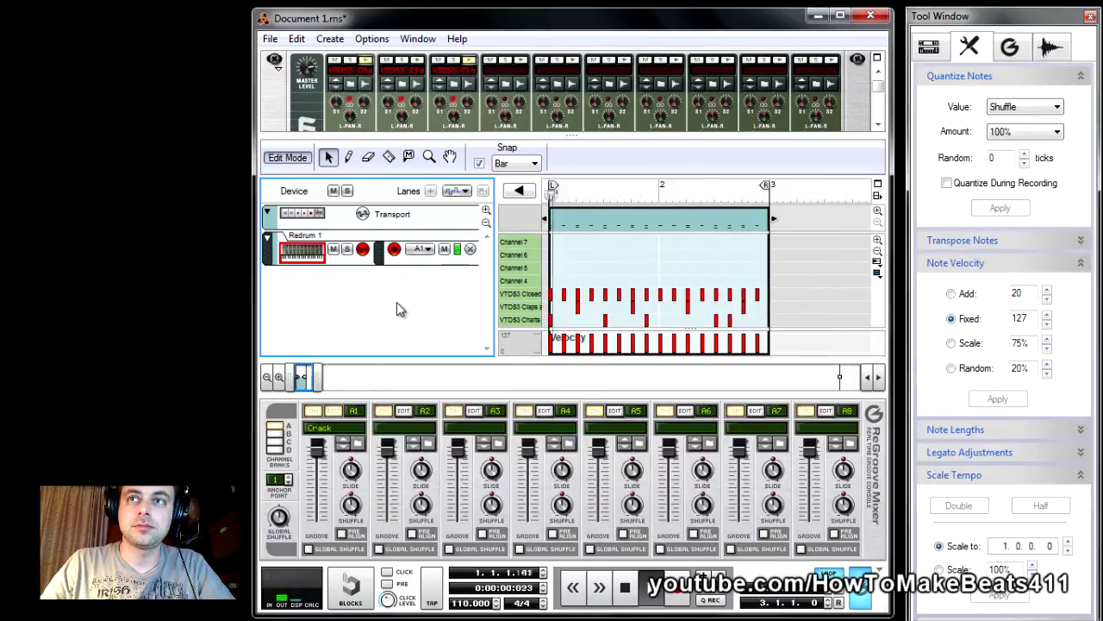
{"action": "left_click", "coordinate": [316, 413]}
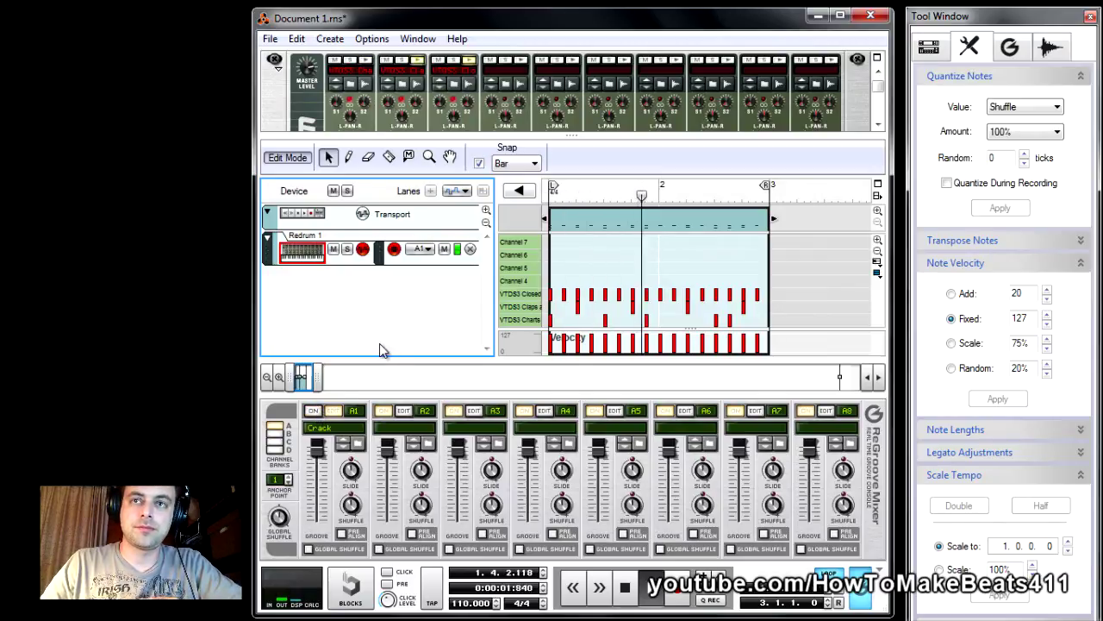
{"action": "left_click", "coordinate": [312, 412]}
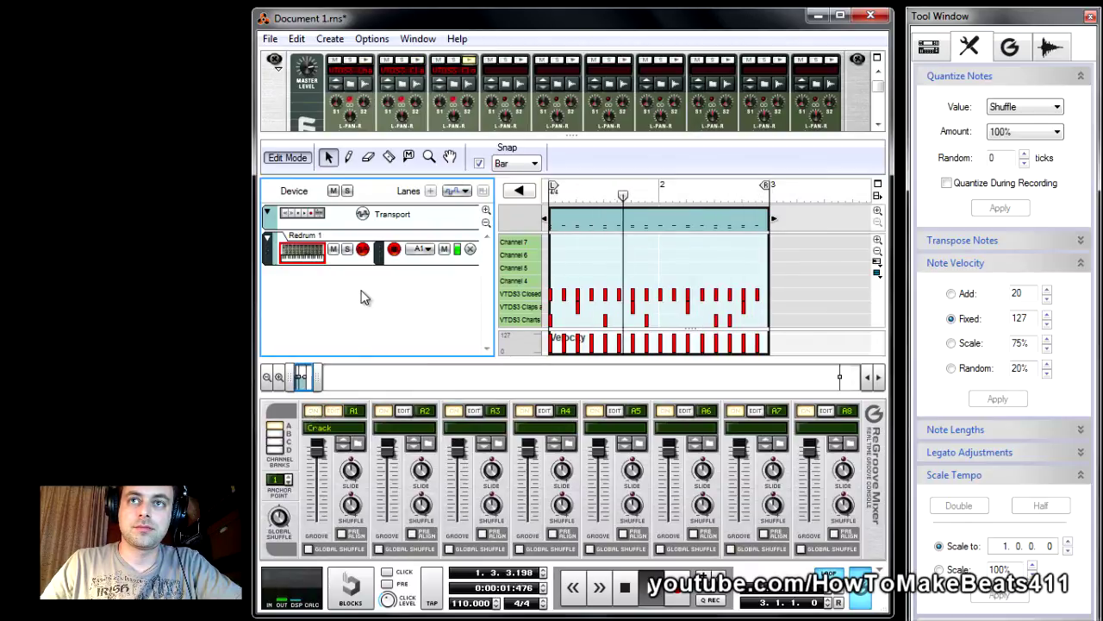
{"action": "left_click", "coordinate": [314, 411]}
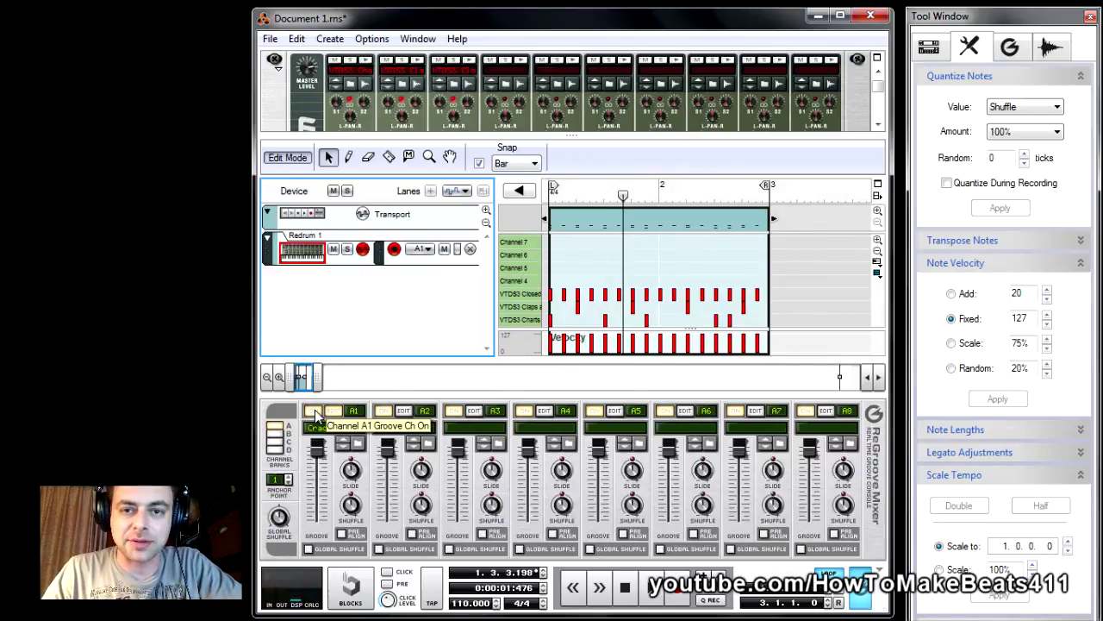
{"action": "left_click", "coordinate": [315, 416]}
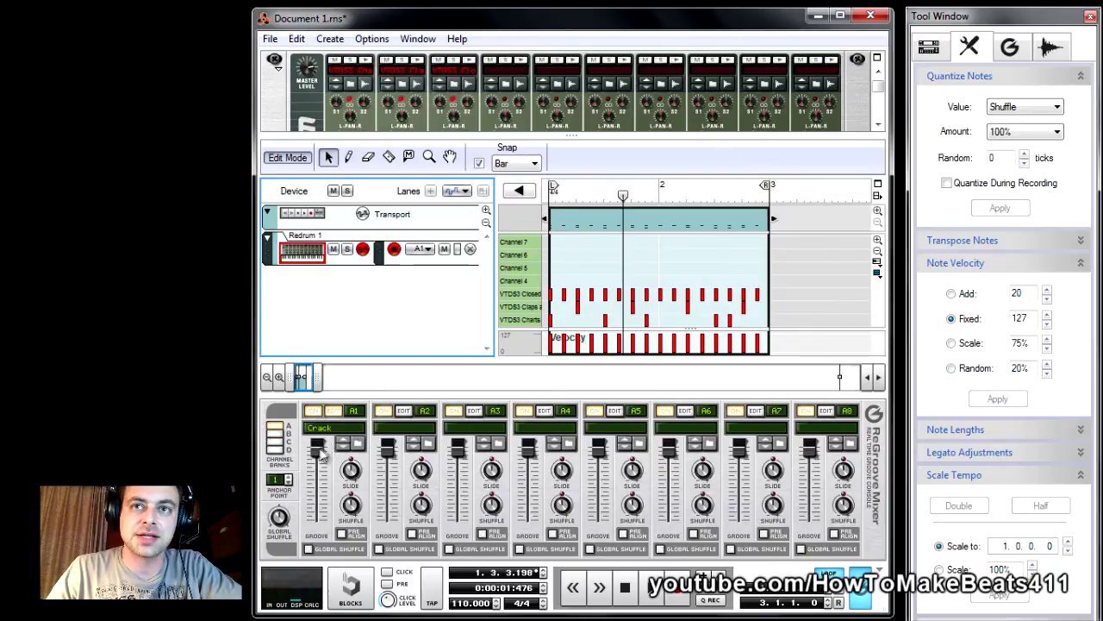
Drag channel A1's groove amount to 86%, then 0%, then about 32%
{"action": "left_click_drag", "start_coordinate": [318, 450], "coordinate": [323, 486]}
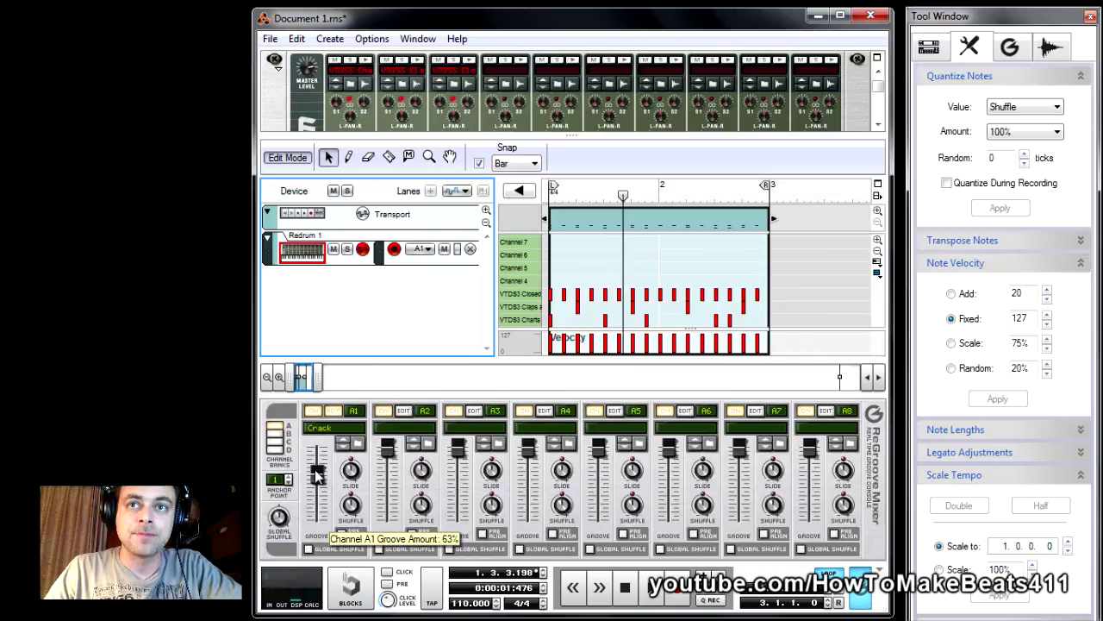
{"action": "left_click_drag", "start_coordinate": [318, 478], "coordinate": [321, 526]}
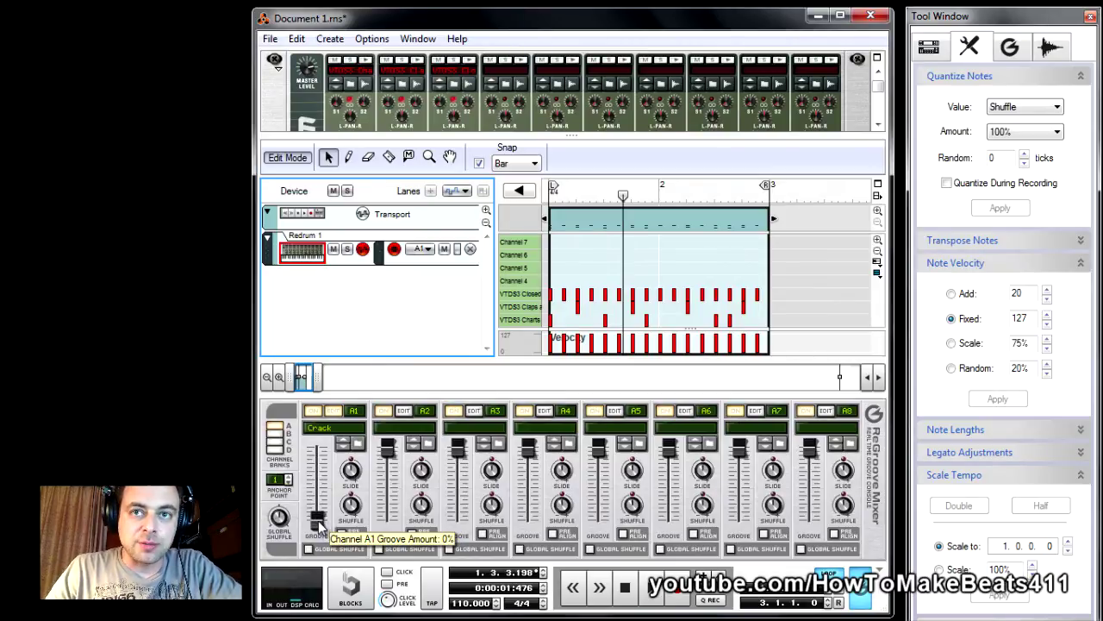
{"action": "left_click_drag", "start_coordinate": [320, 523], "coordinate": [319, 503]}
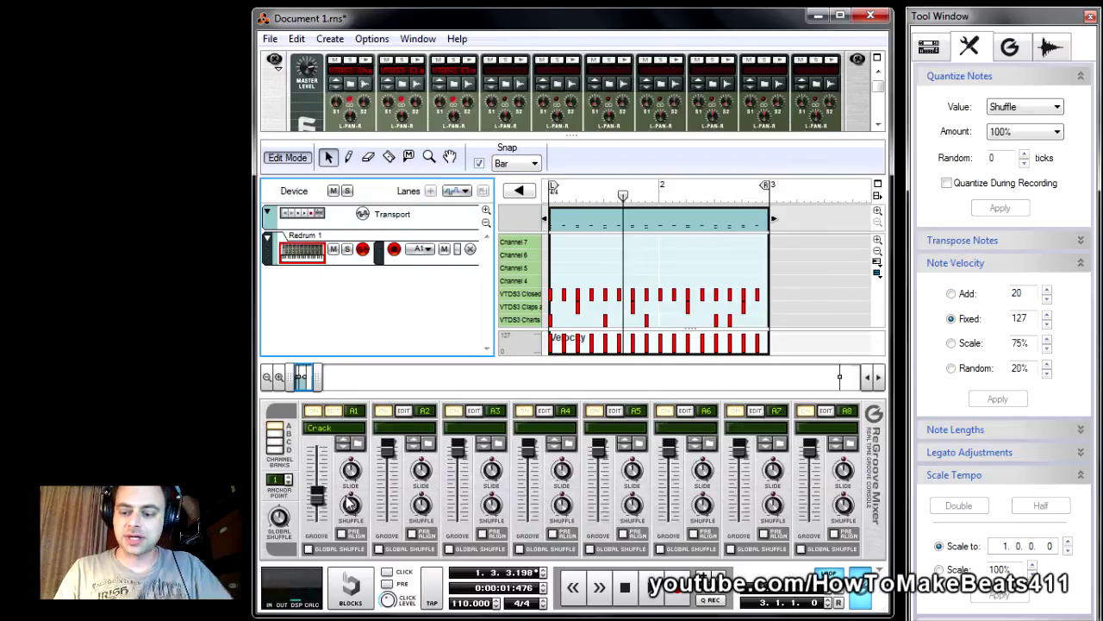
Replay the beat from the start and trim channel A1's groove amount between 13% and 40%, ending around 20%
{"action": "left_click_drag", "start_coordinate": [317, 493], "coordinate": [317, 518]}
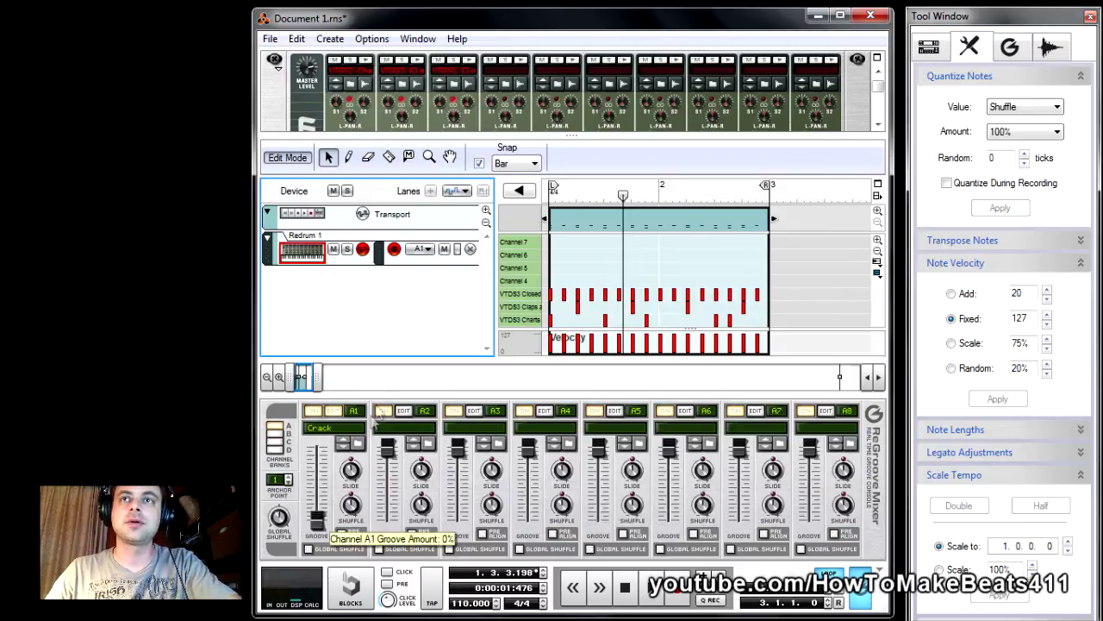
{"action": "key", "text": "KP_0"}
{"action": "key", "text": "space"}
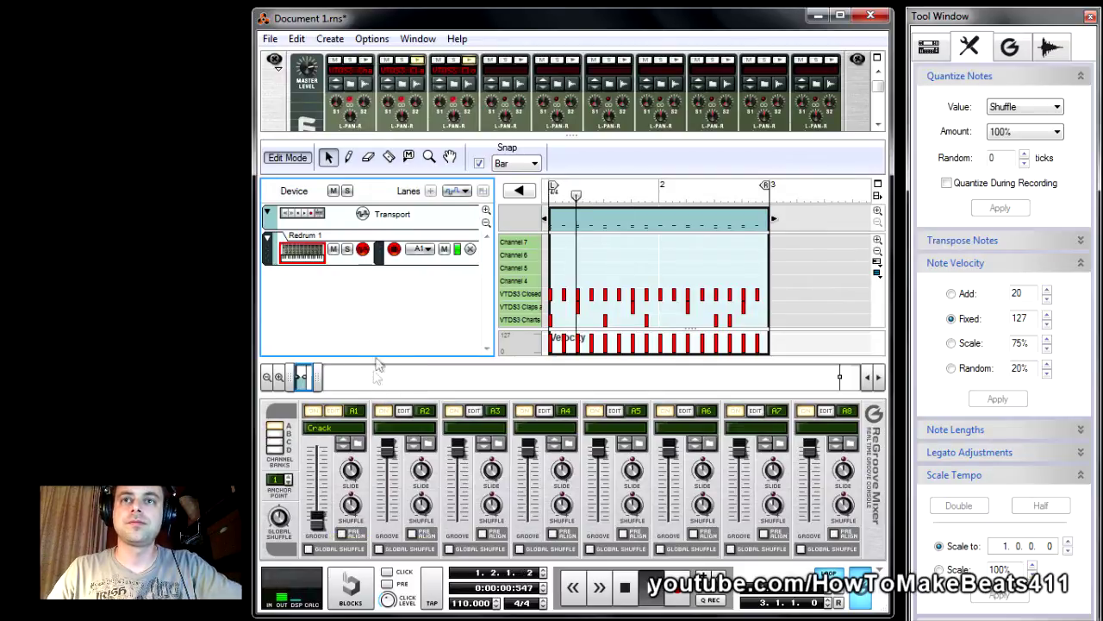
{"action": "left_click_drag", "start_coordinate": [315, 523], "coordinate": [324, 491]}
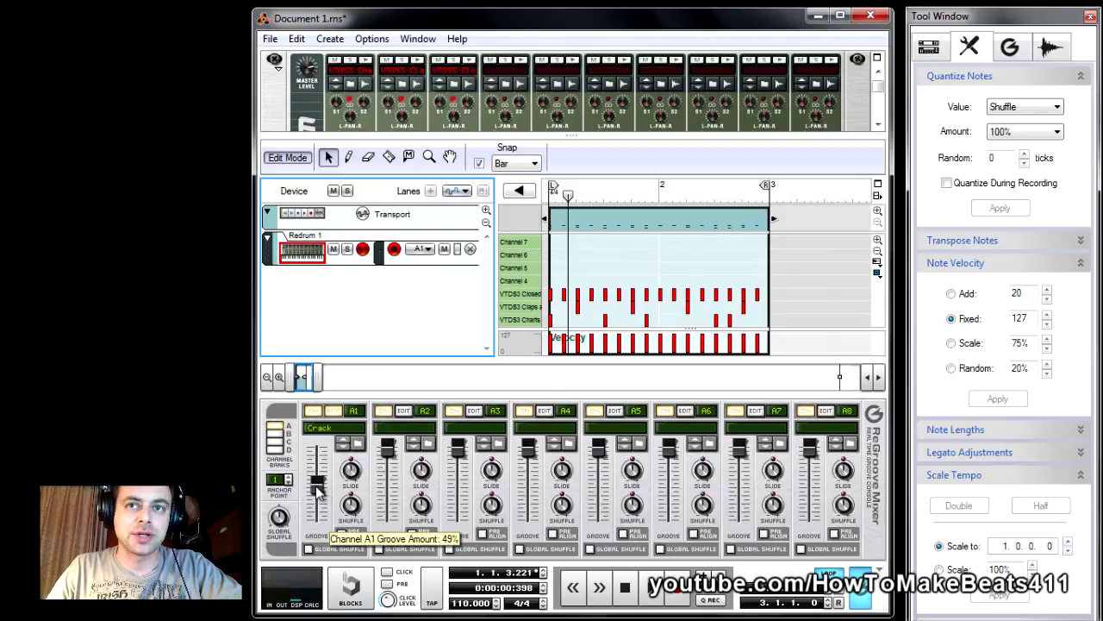
{"action": "left_click_drag", "start_coordinate": [316, 491], "coordinate": [319, 494]}
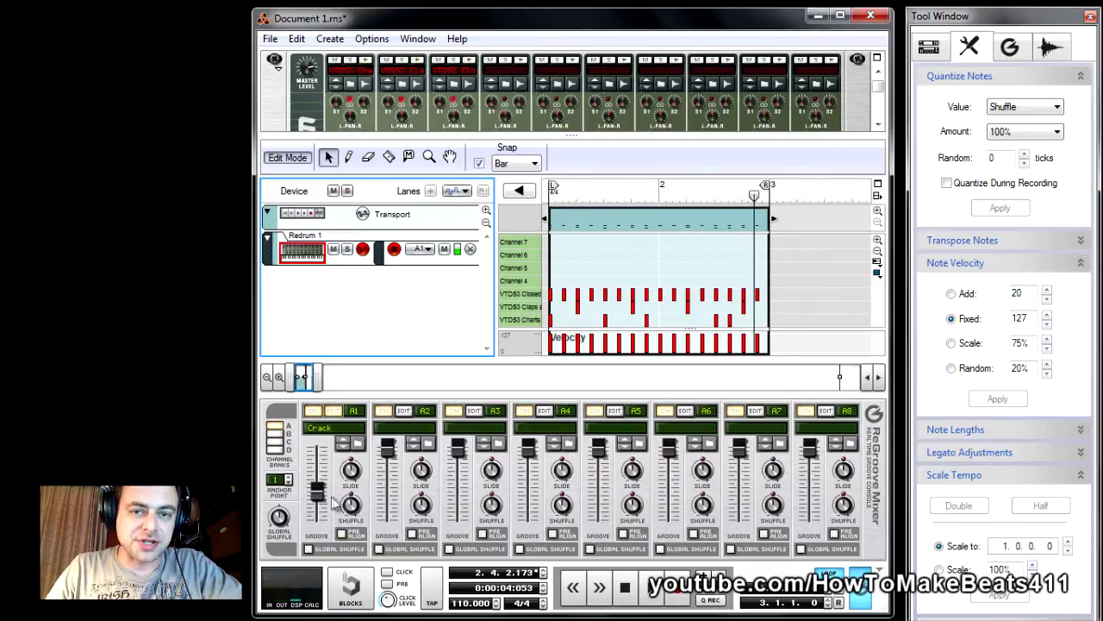
{"action": "left_click_drag", "start_coordinate": [321, 502], "coordinate": [321, 507]}
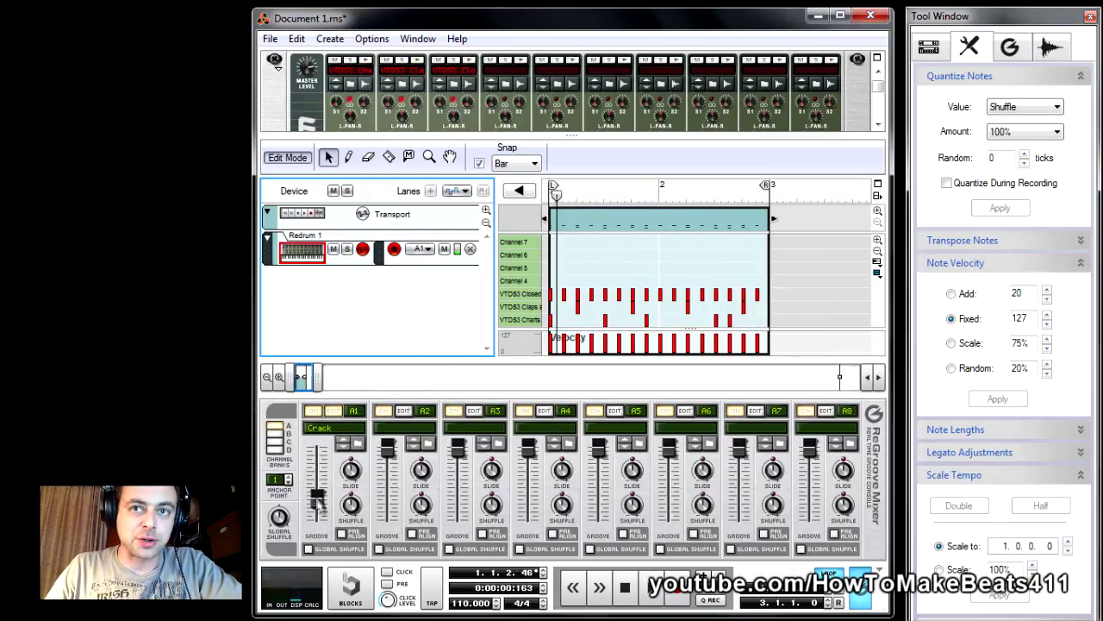
{"action": "mouse_move", "coordinate": [318, 516]}
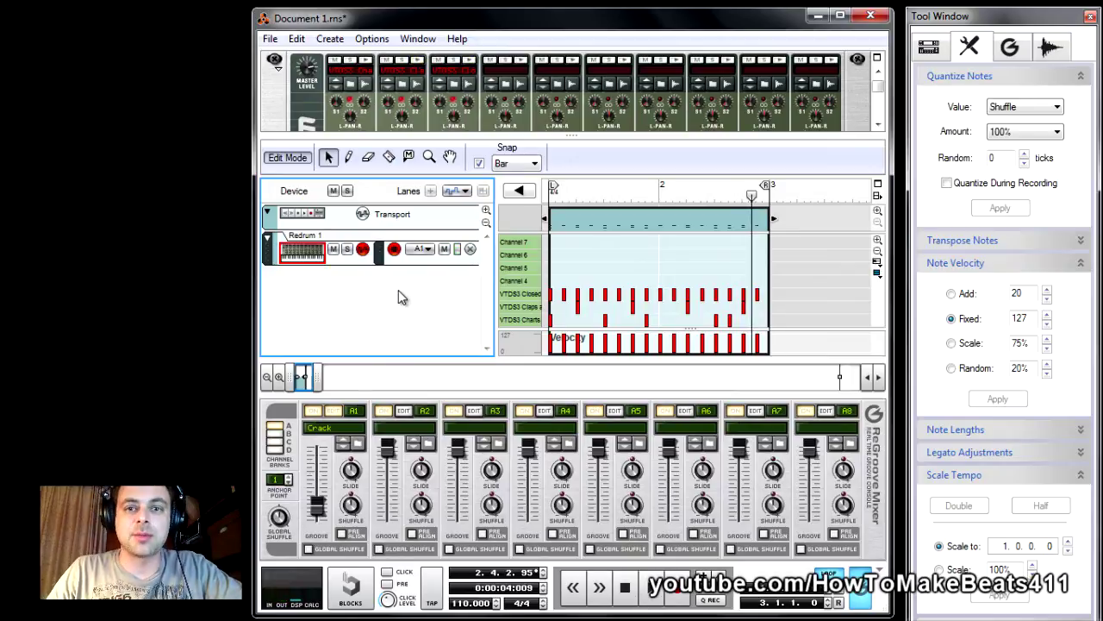
Stop the beat, switch channel A1's Crack groove off, and play it without the groove
{"action": "key", "text": "space"}
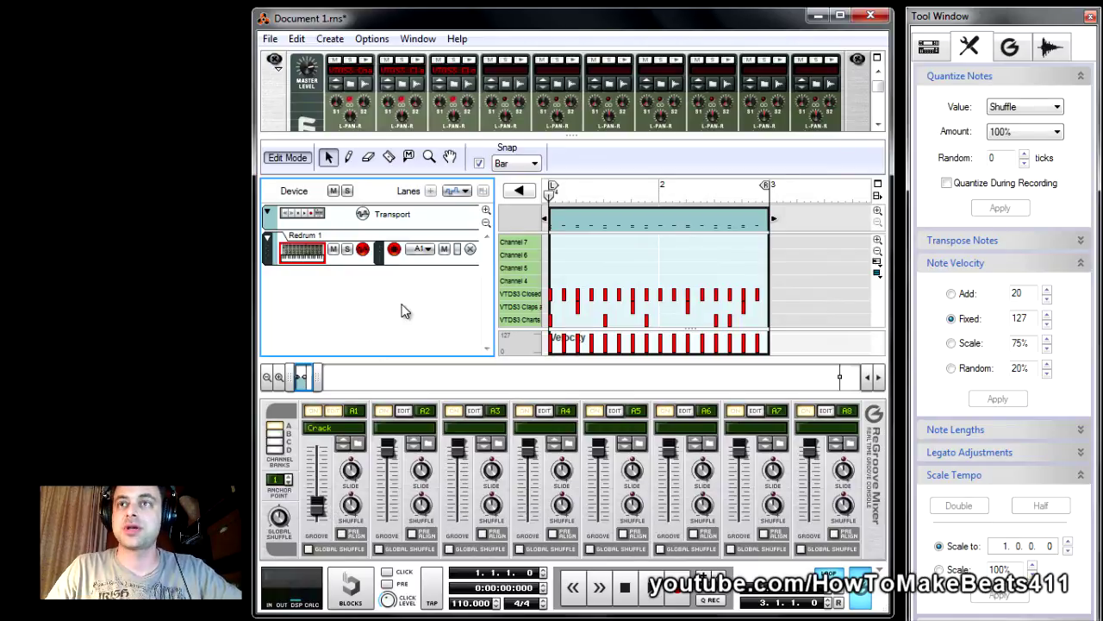
{"action": "left_click", "coordinate": [313, 412]}
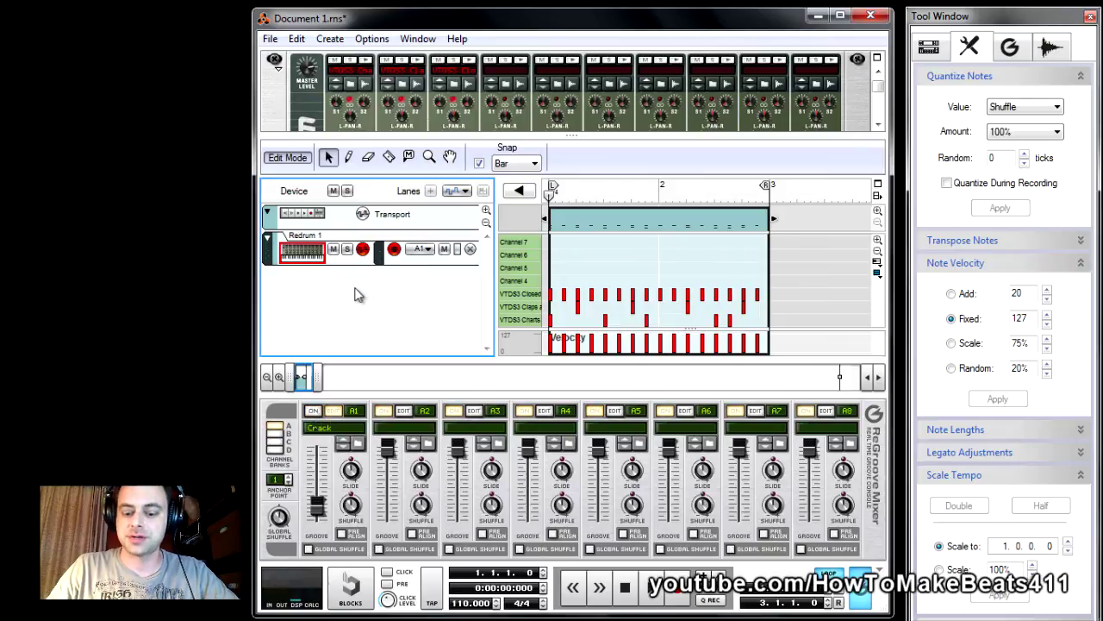
{"action": "key", "text": "space"}
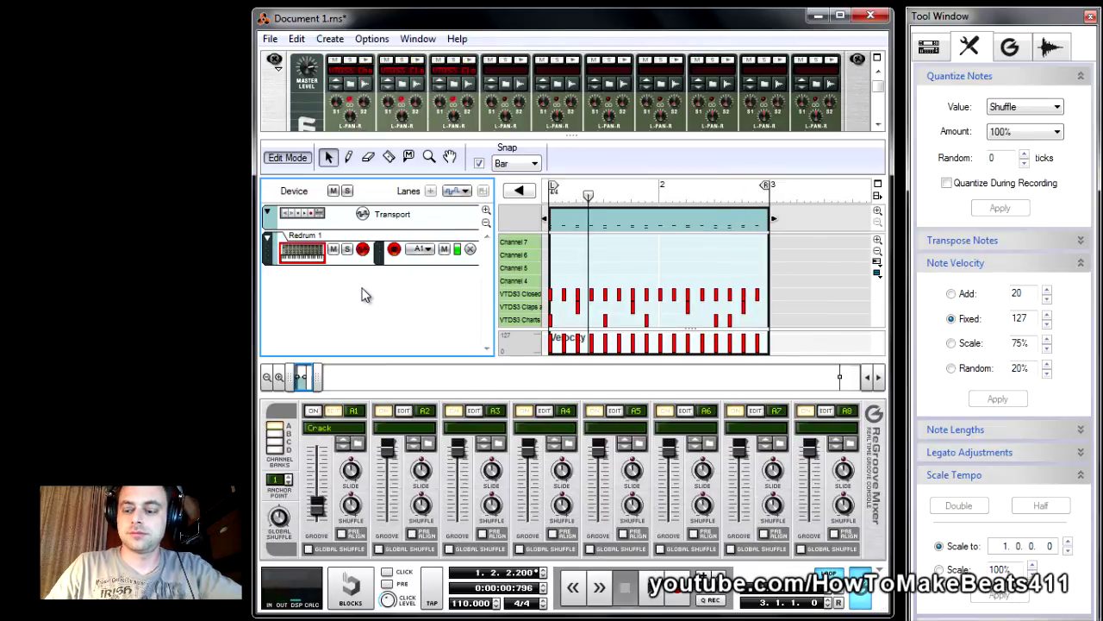
Stop again, turn channel A1's Crack groove back on, and play the beat with it
{"action": "key", "text": "space"}
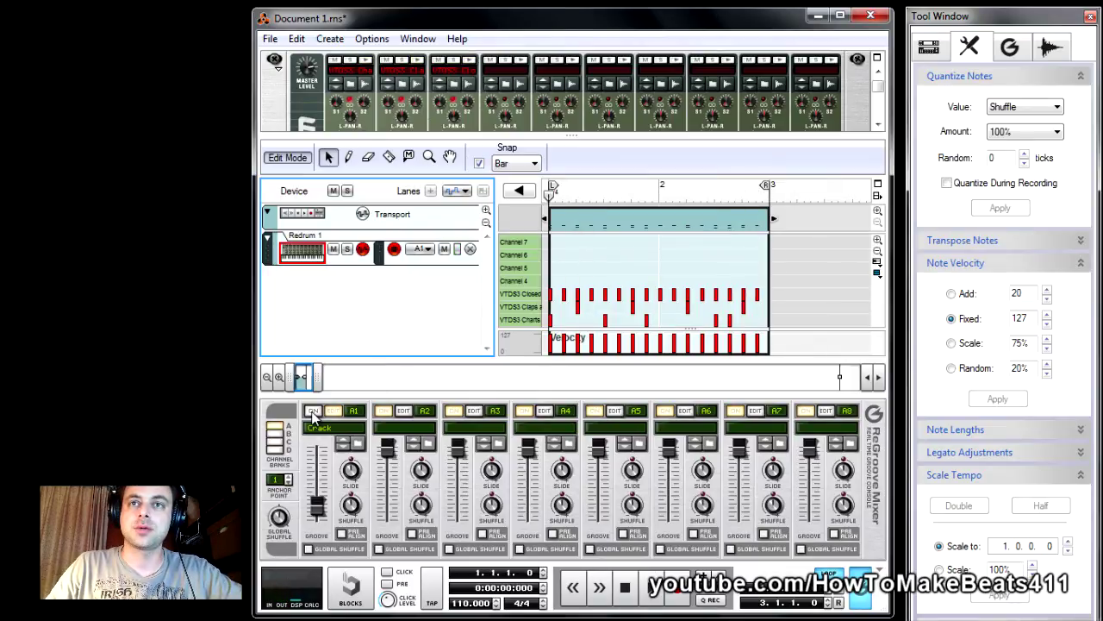
{"action": "left_click", "coordinate": [314, 413]}
{"action": "key", "text": "space"}
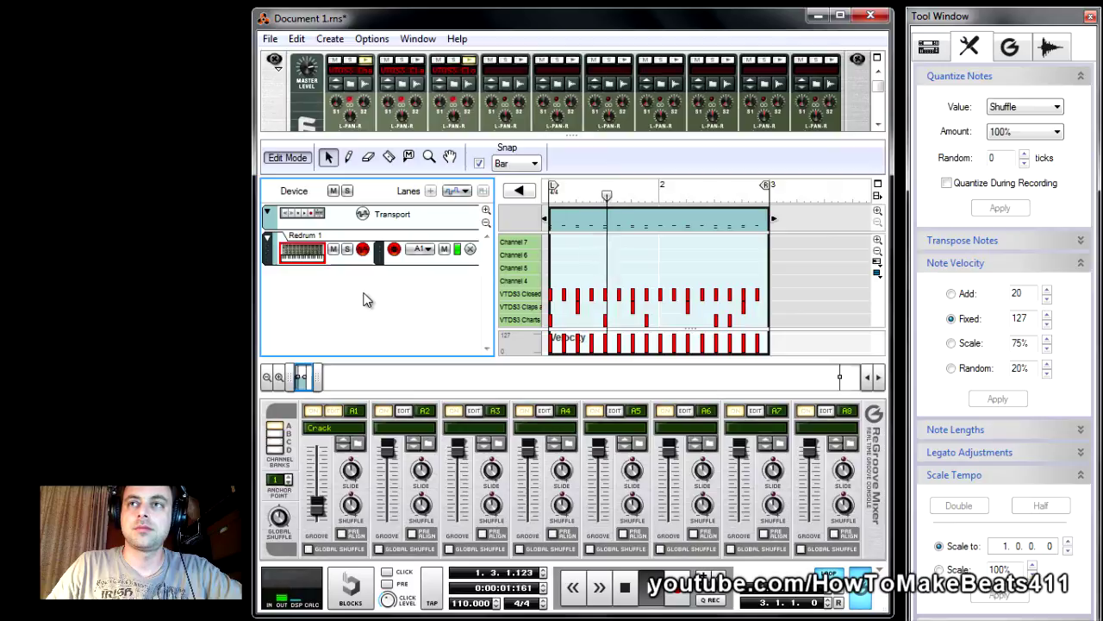